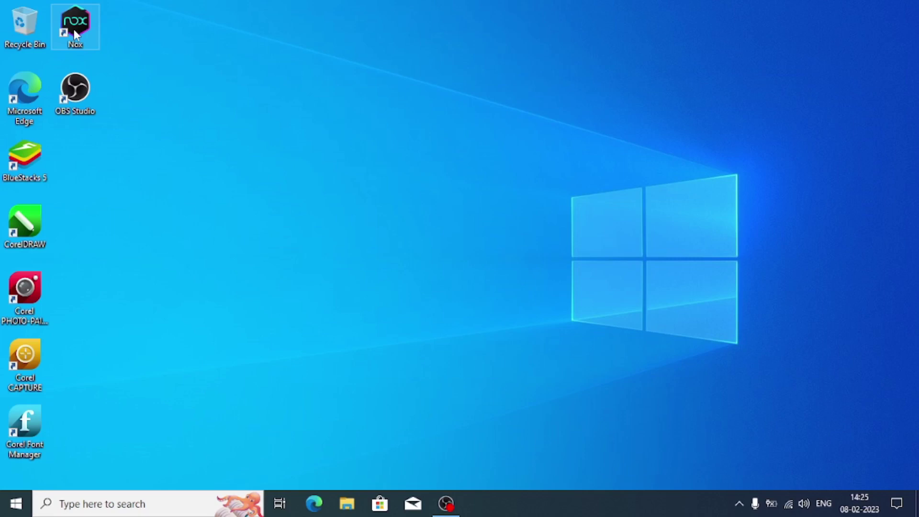
Step: Look in the Downloads folder for the root-checker-6-5-3 and app-release APK files, and close the folder window
key("super+e")
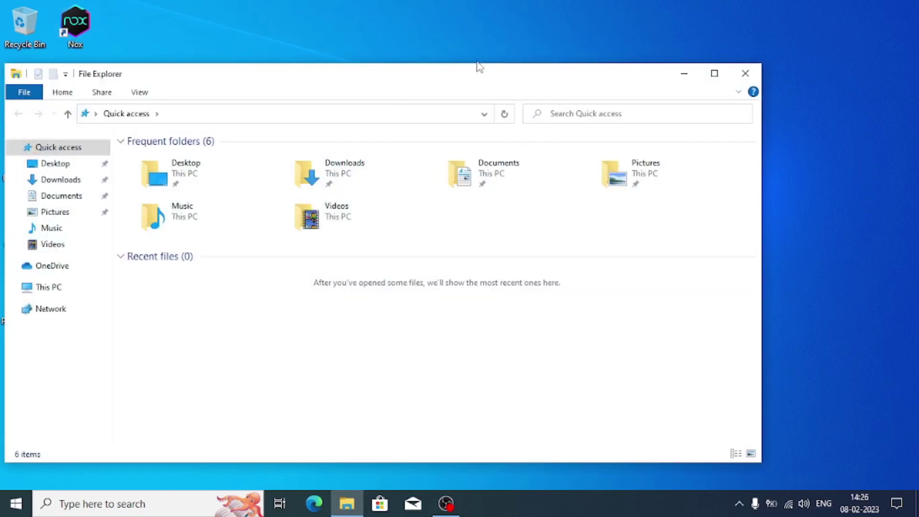
left_click_drag(478, 67, 536, 44)
double_click(369, 161)
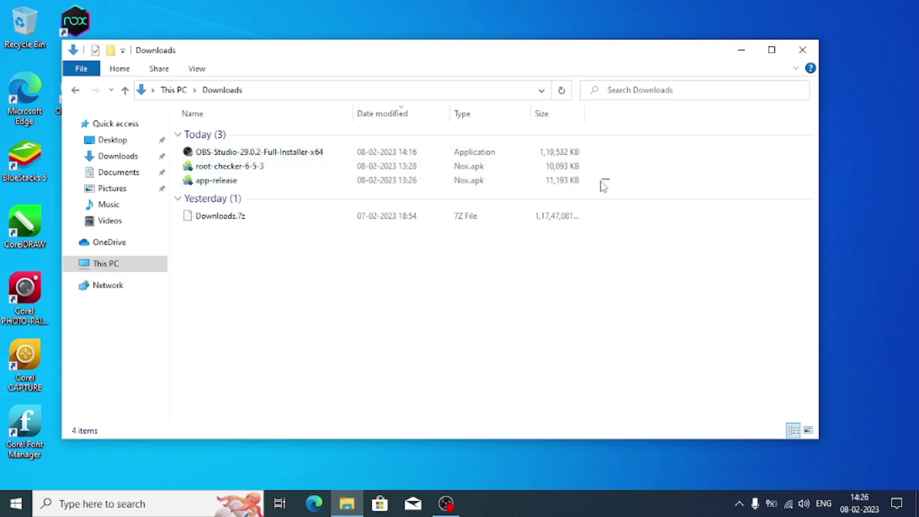
left_click_drag(603, 186, 462, 171)
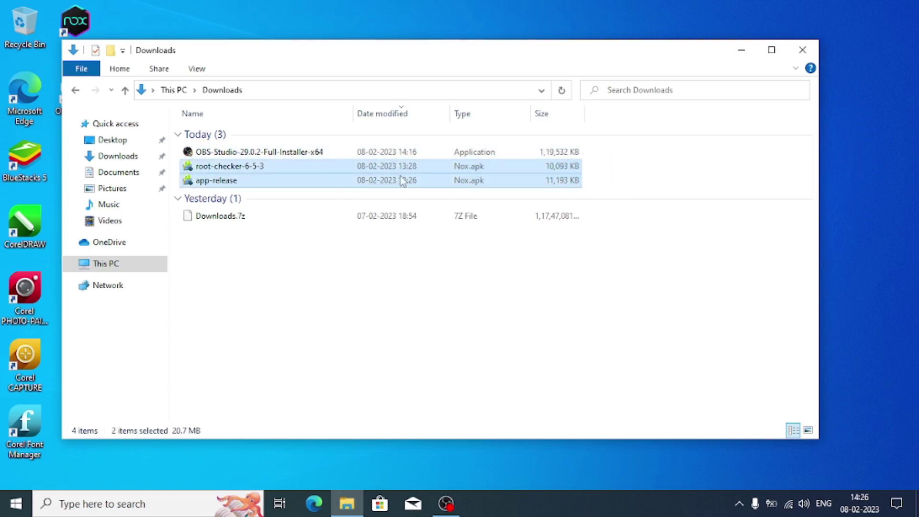
left_click(393, 181)
key("alt+F4")
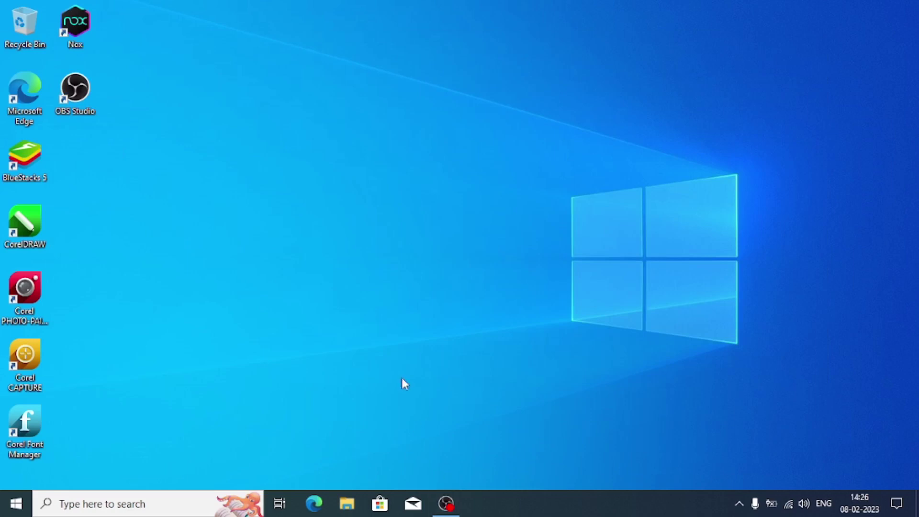
Step: Launch NoxPlayer, enable Root in its general system settings, and save with a restart of the emulator
left_click(84, 27)
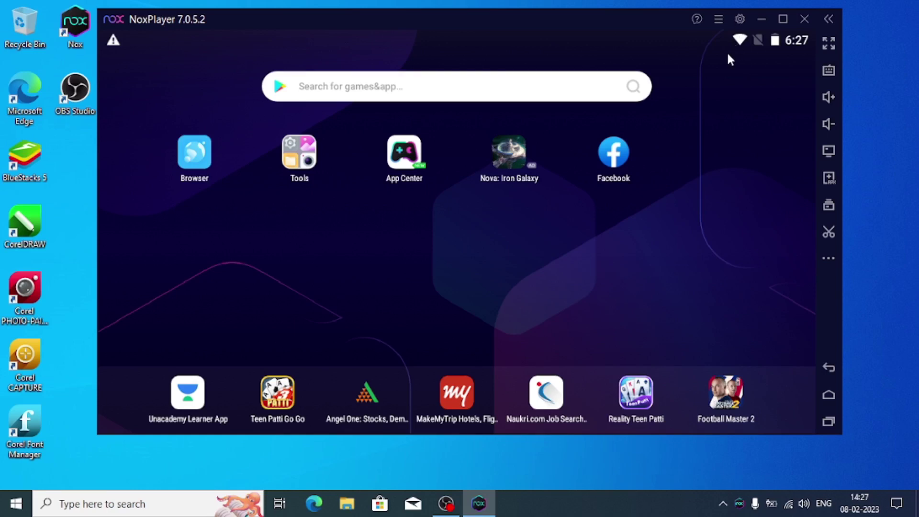
left_click(740, 19)
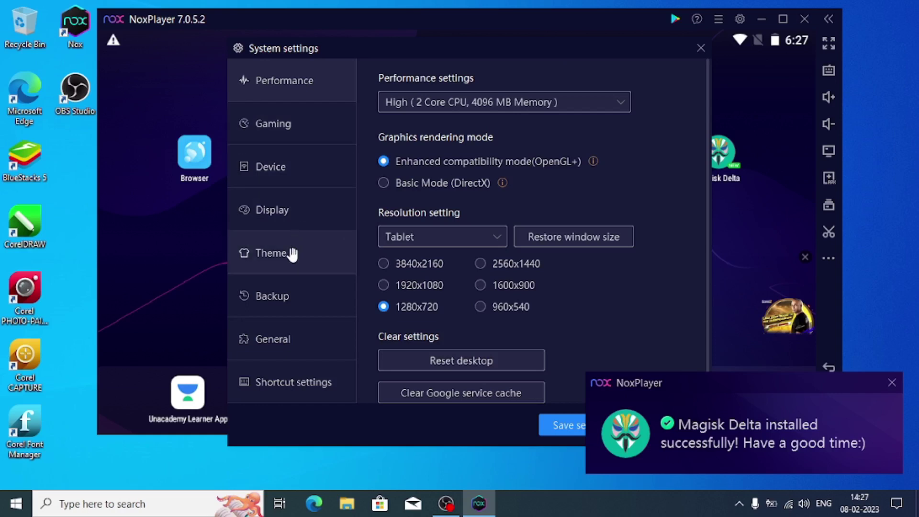
left_click_drag(441, 42, 441, 26)
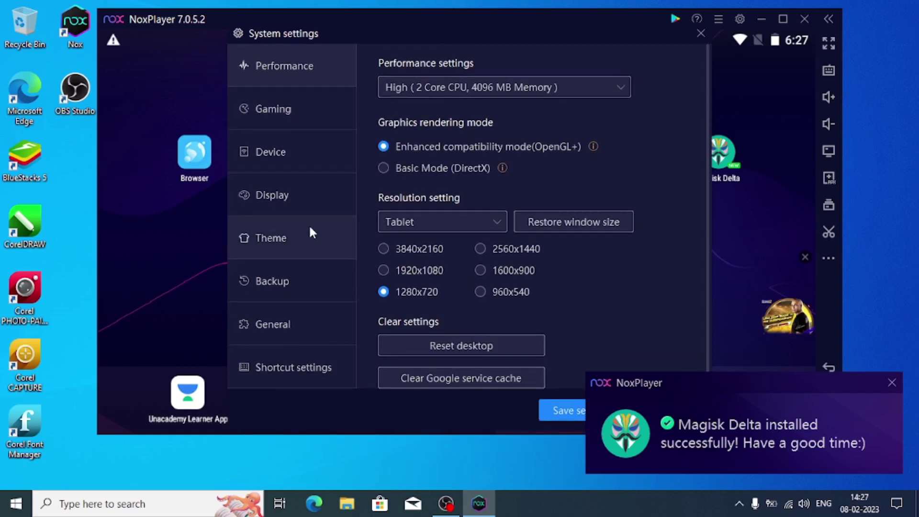
left_click(280, 326)
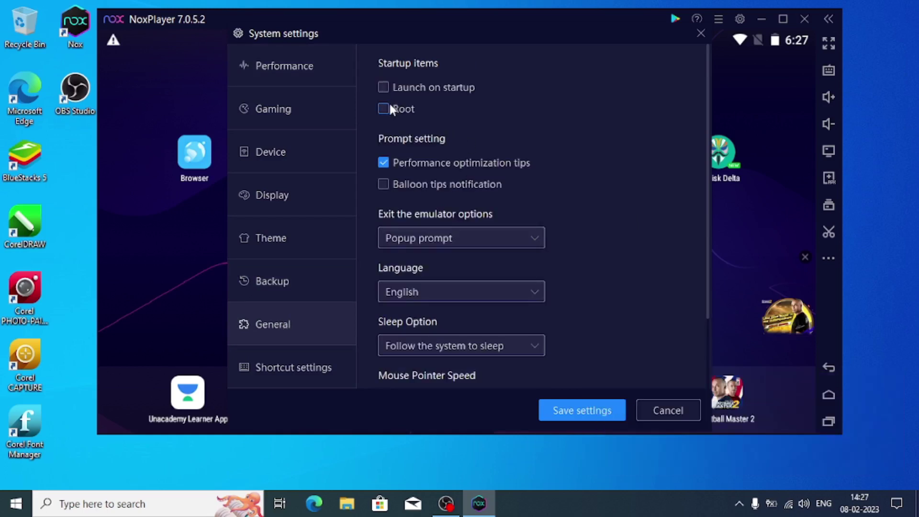
left_click(585, 410)
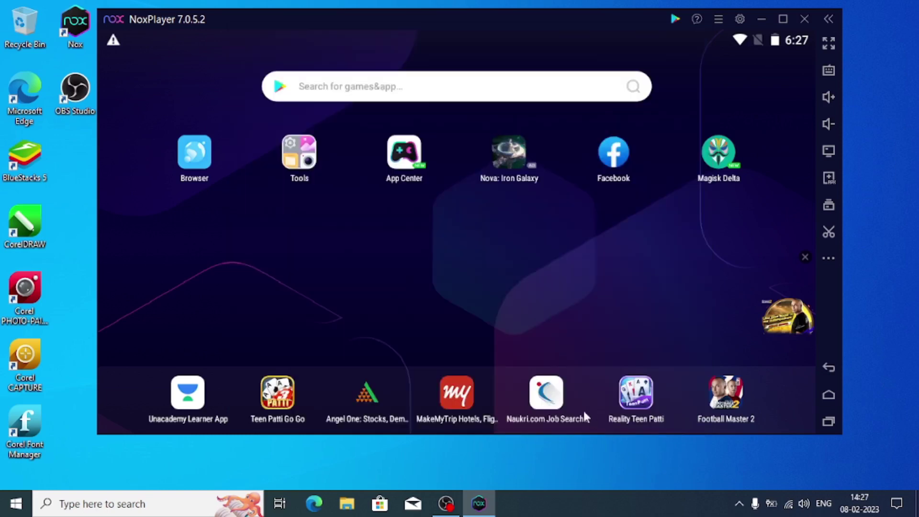
left_click(512, 270)
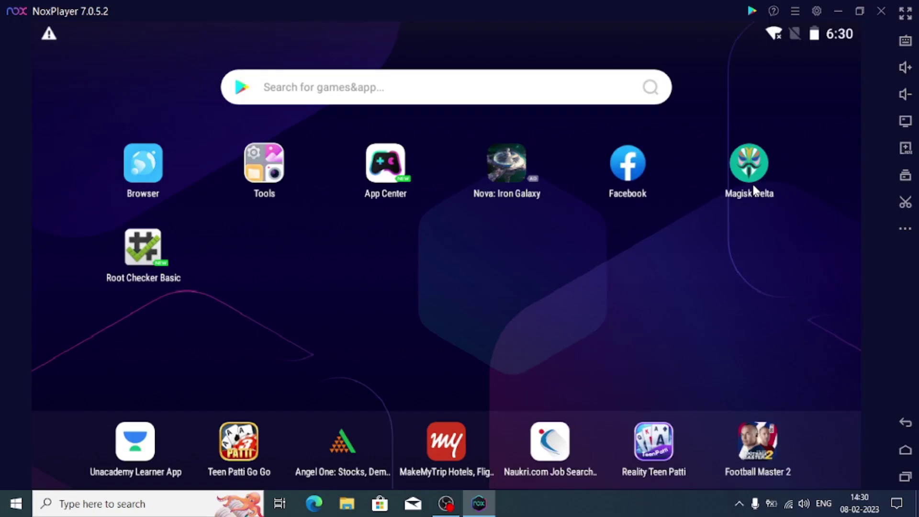
Step: In Magisk Delta, choose Select and Patch a File as the Magisk install method, and close the app by clearing all recent apps
left_click(753, 188)
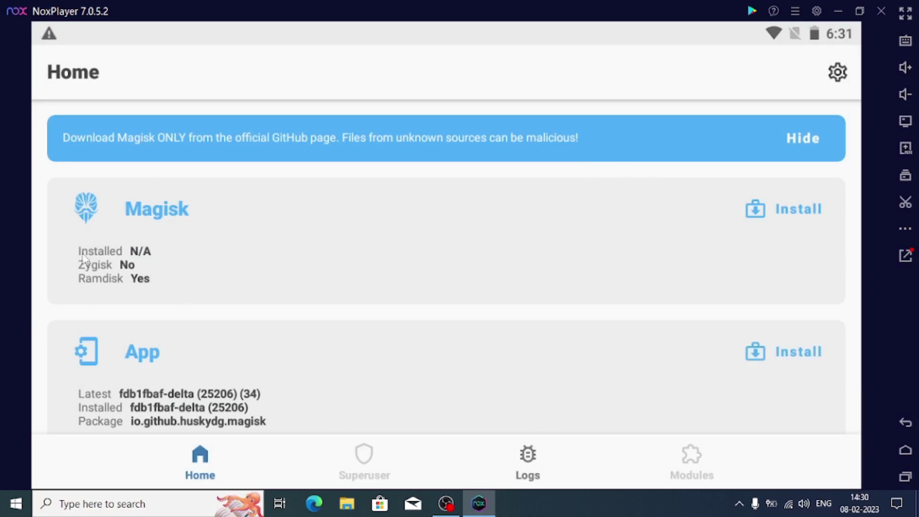
left_click(789, 216)
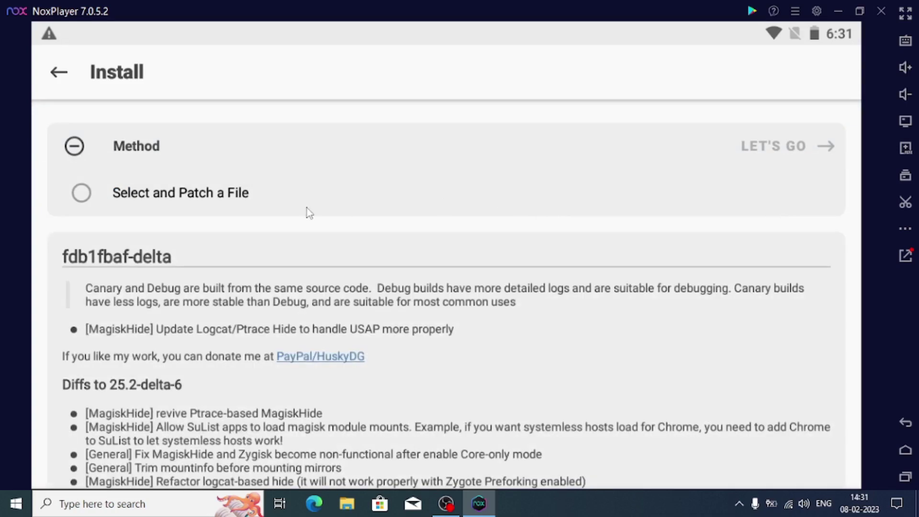
left_click(219, 193)
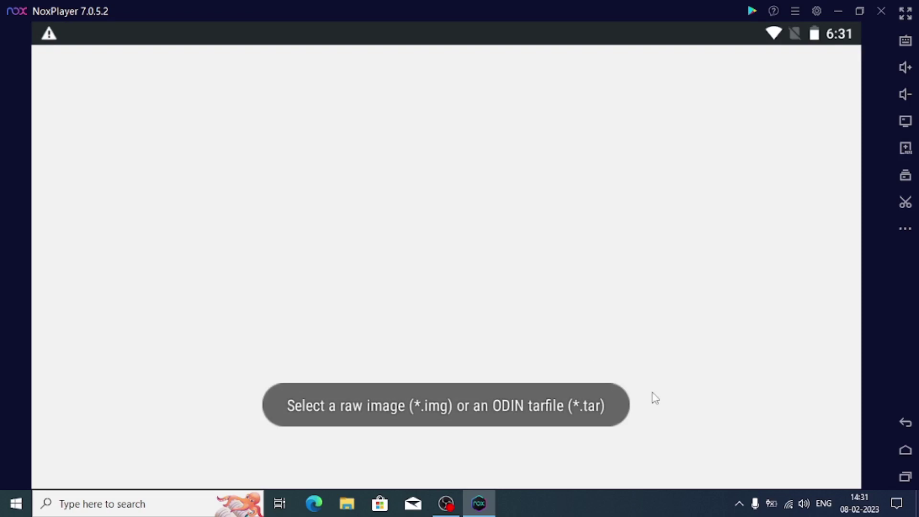
left_click(905, 477)
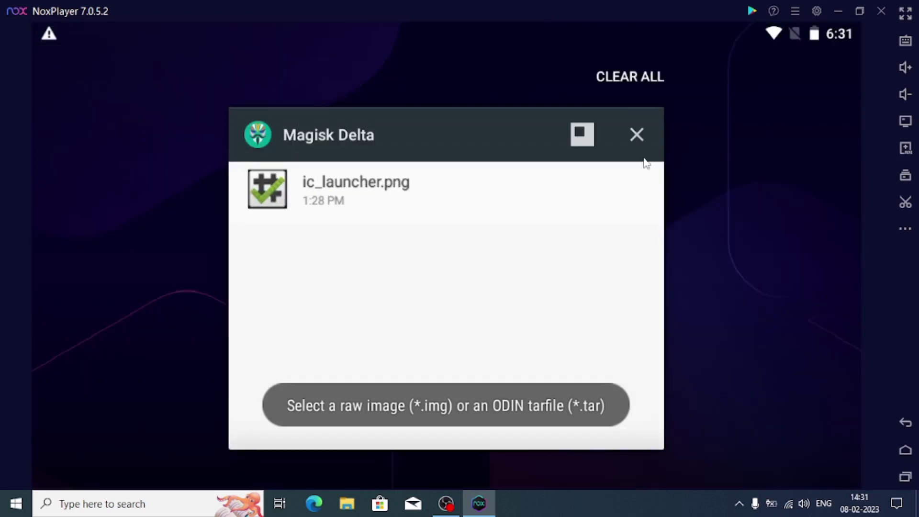
left_click(646, 86)
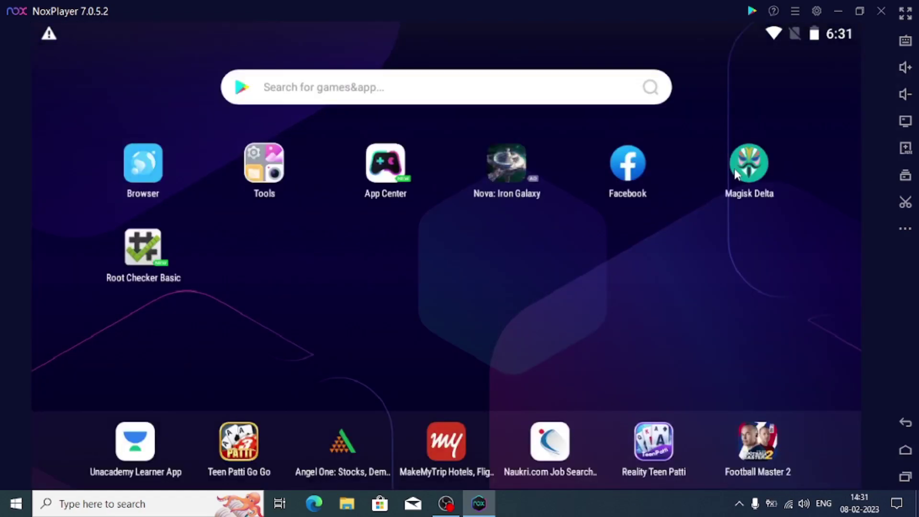
Step: Reopen Magisk Delta and install Magisk using the Direct Install into system partition method
left_click(744, 173)
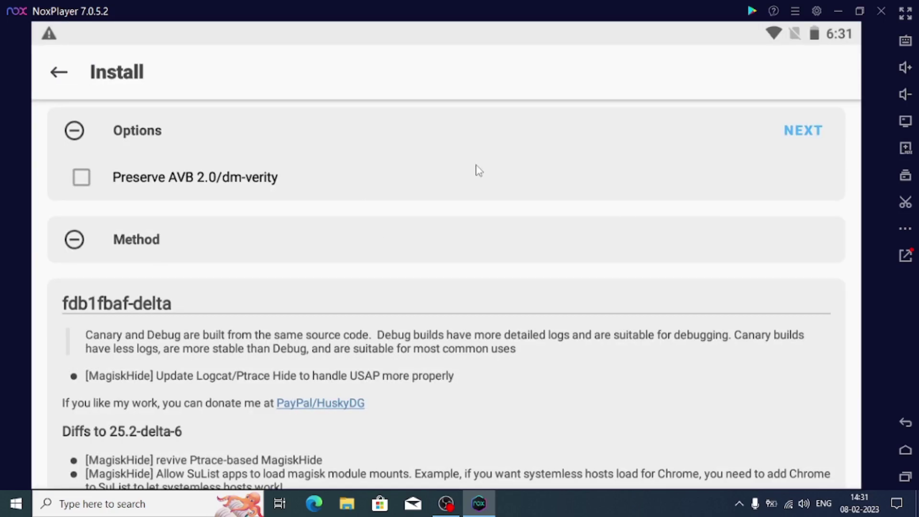
left_click(805, 137)
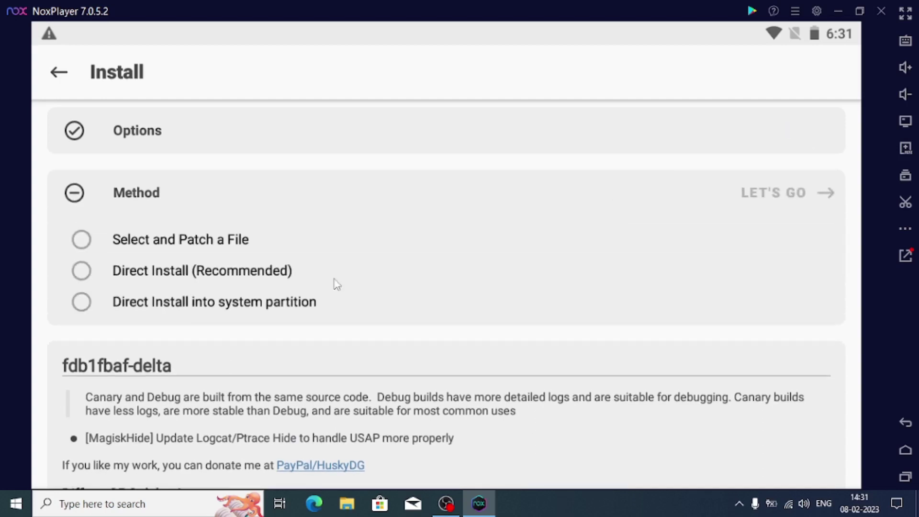
left_click(205, 307)
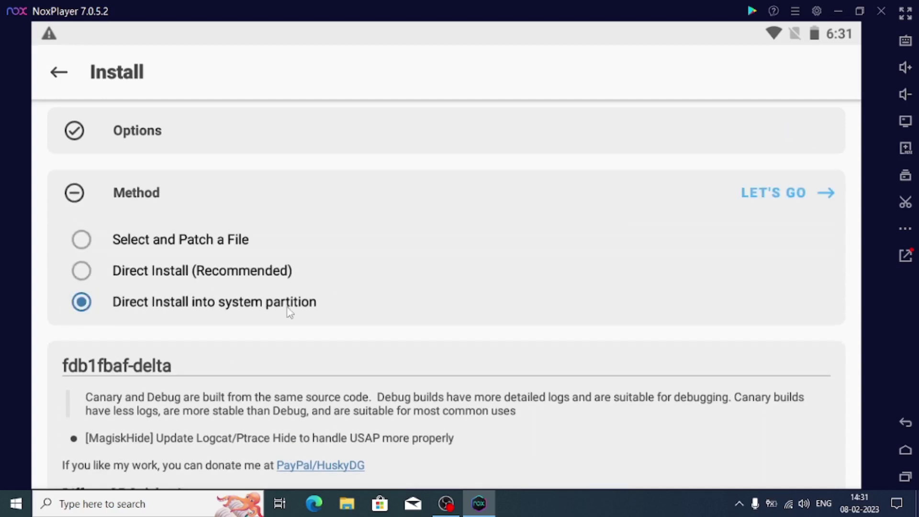
left_click(770, 198)
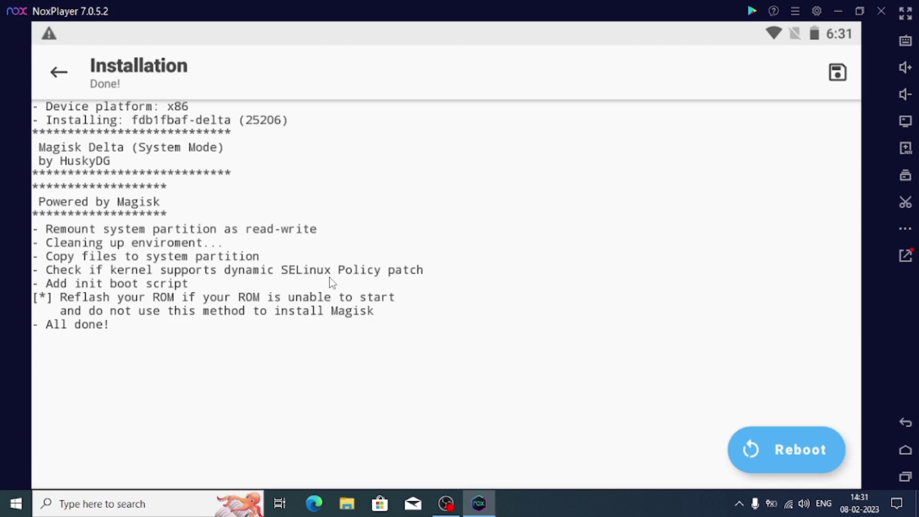
Step: Disable the Root startup item in the emulator's general system settings, save, and restart the emulator
left_click(817, 11)
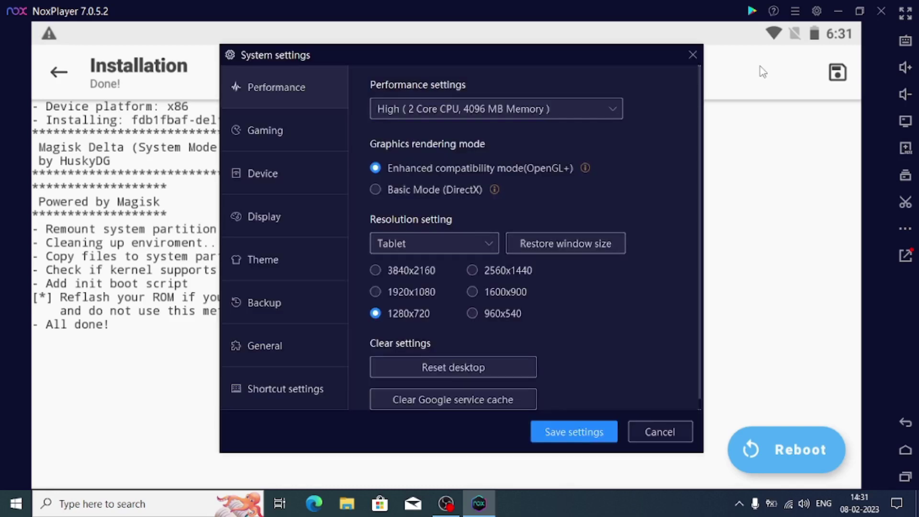
left_click(266, 355)
left_click(402, 127)
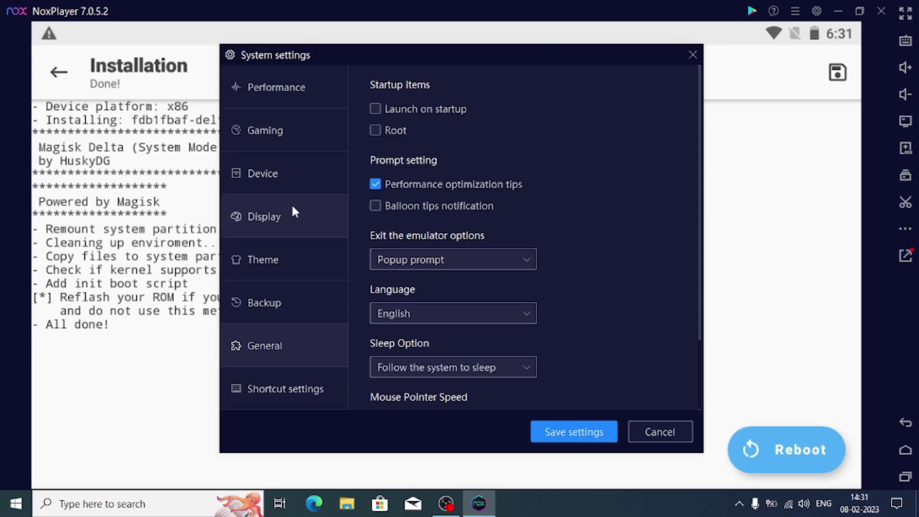
left_click(586, 434)
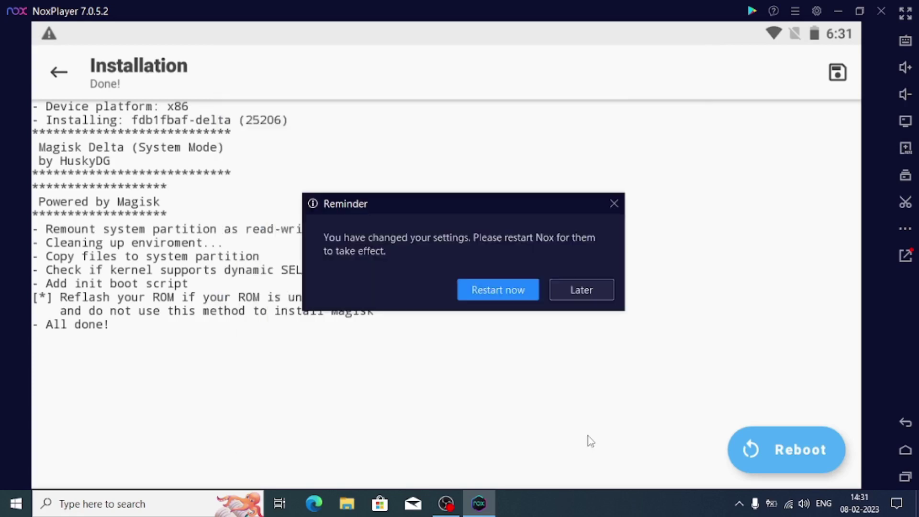
left_click(519, 293)
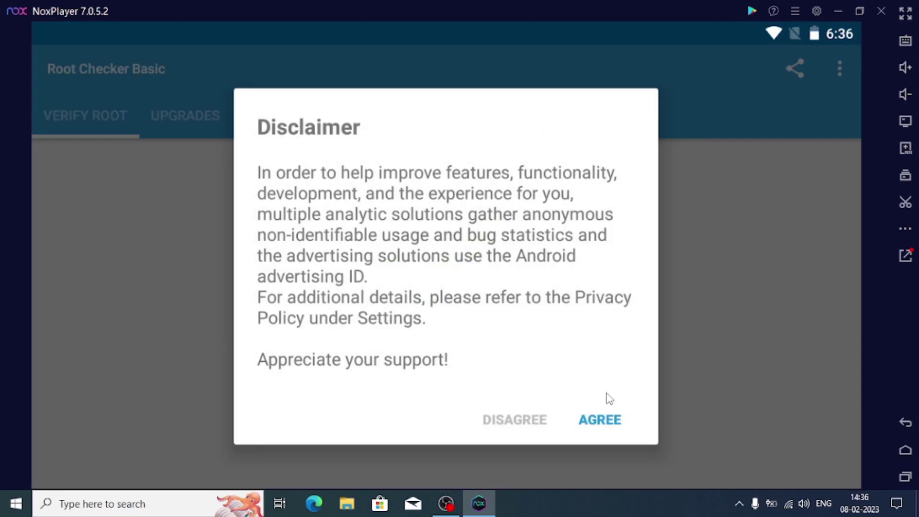
Step: Accept the Root Checker Basic disclaimer and verify the device's root status, granting the app superuser access forever
left_click(604, 414)
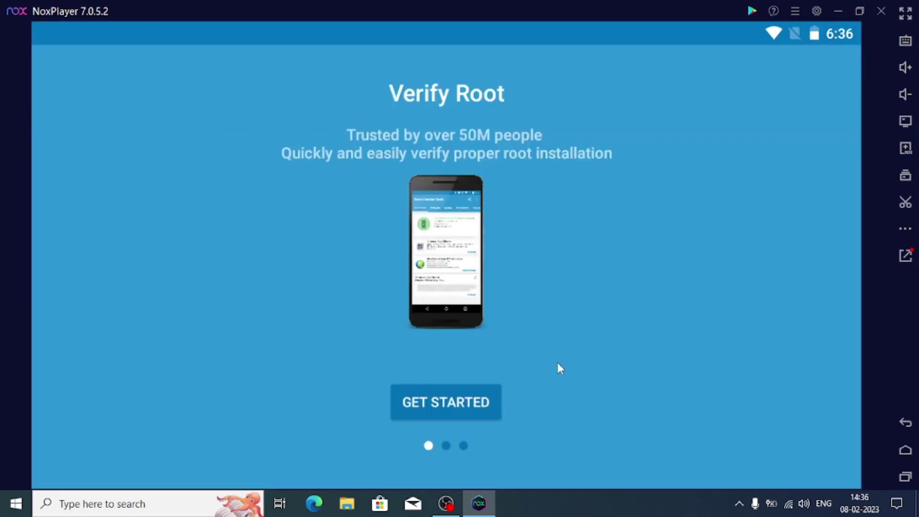
left_click(476, 420)
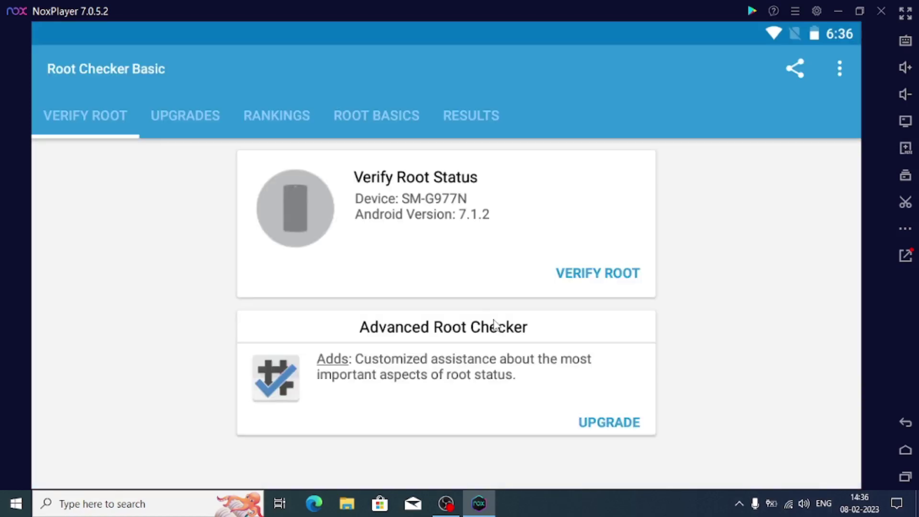
left_click(592, 272)
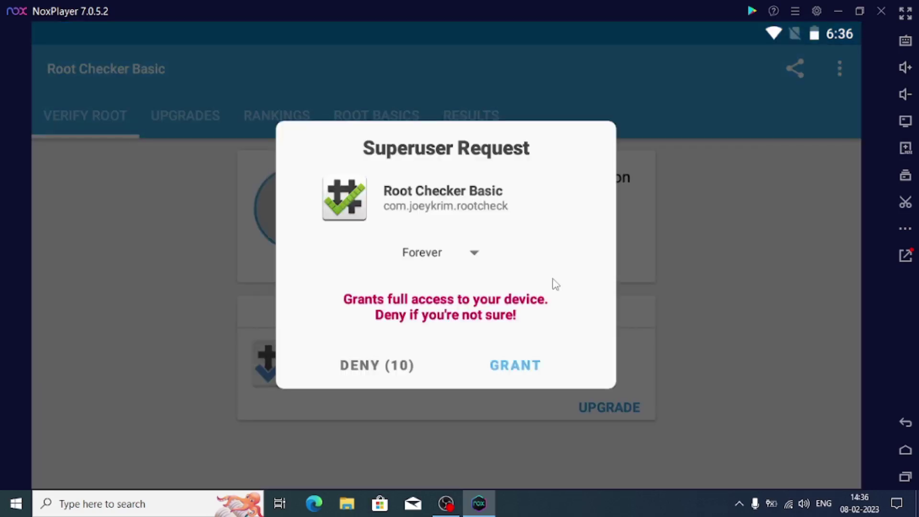
left_click(543, 365)
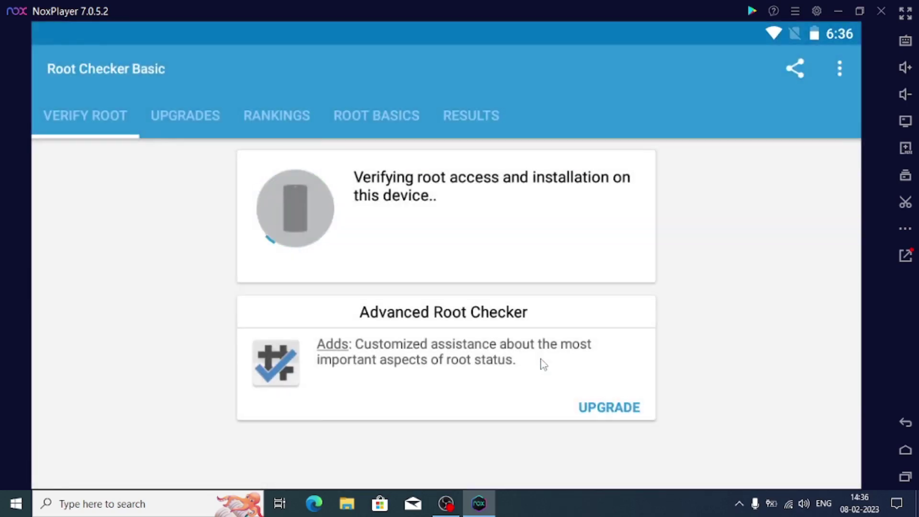
left_click_drag(536, 311, 529, 460)
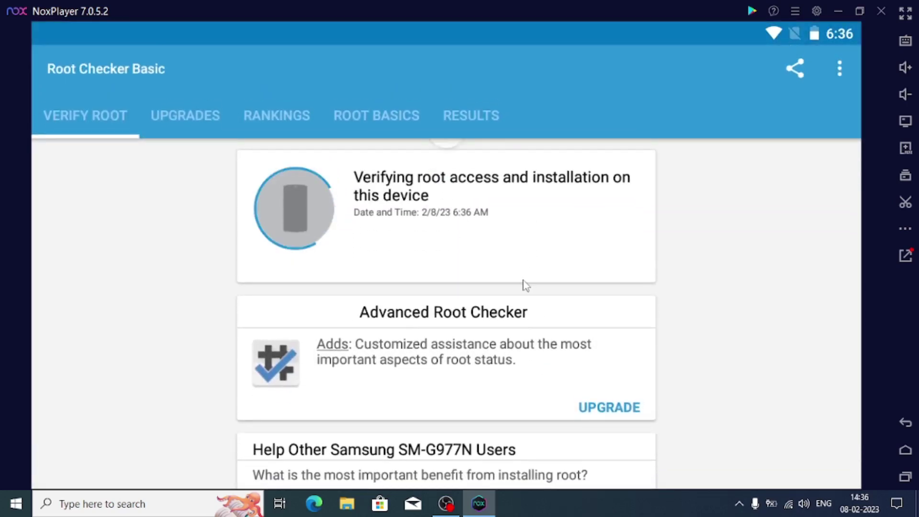
scroll(536, 411, "down", 1)
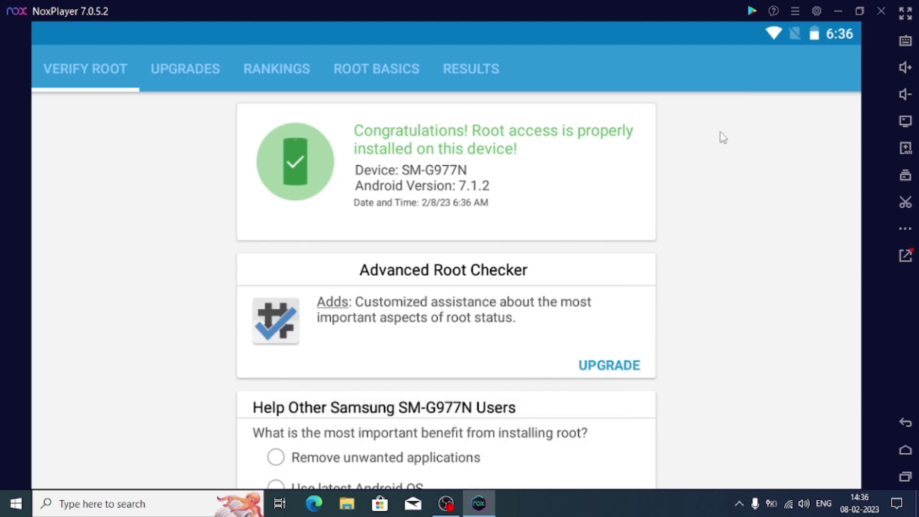
Step: Check the Root option in the emulator's general system settings, and close the settings without changes
left_click(814, 10)
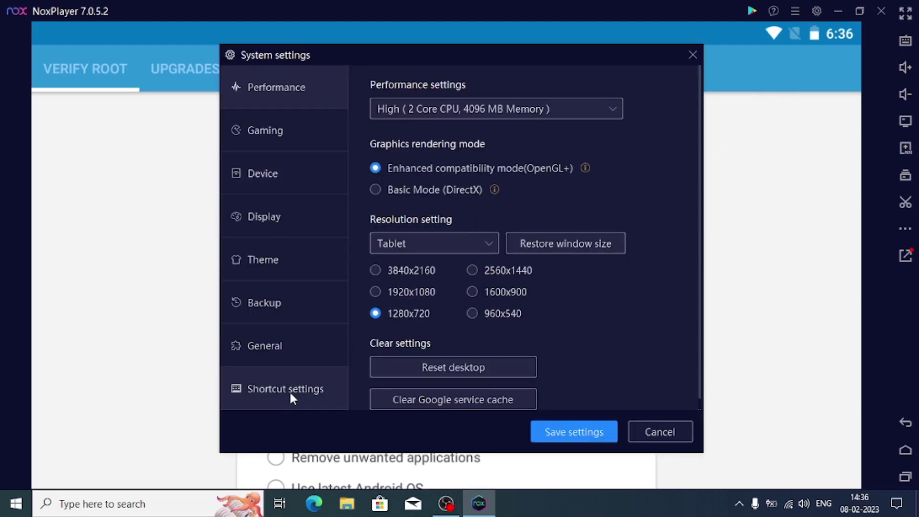
left_click(306, 335)
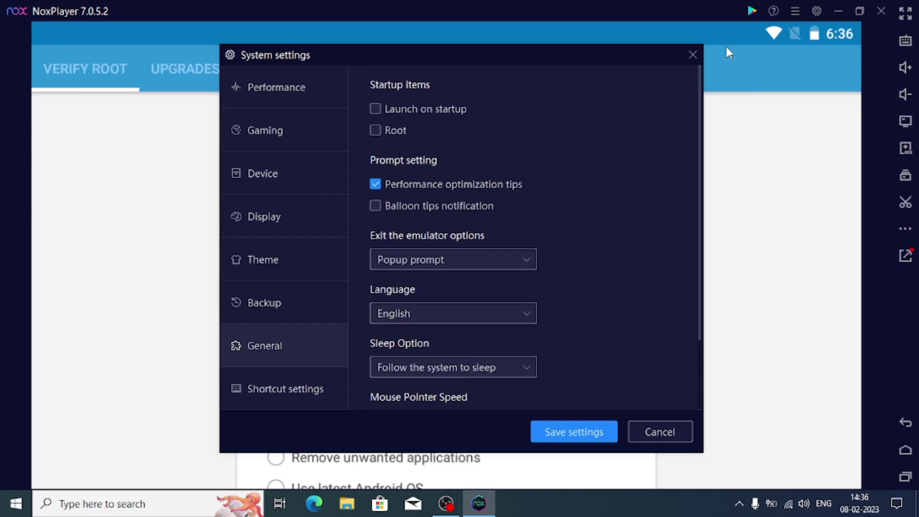
left_click(693, 54)
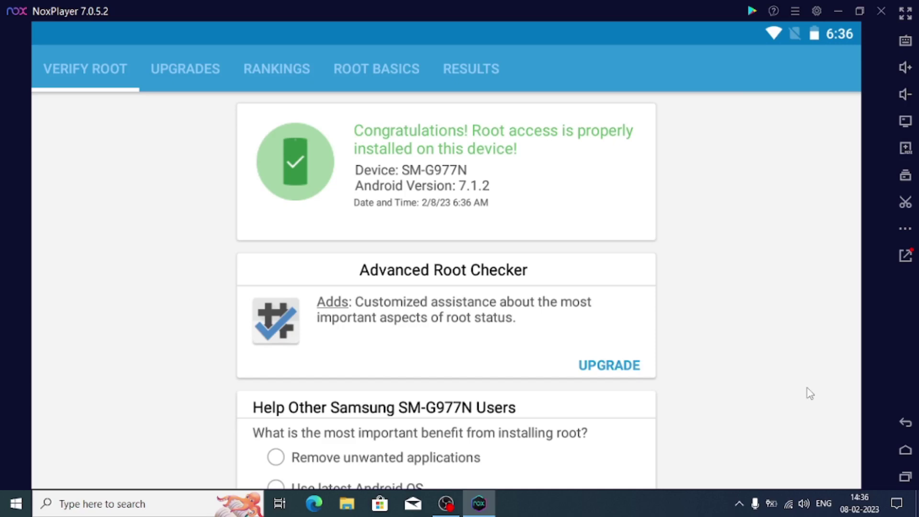
Step: Close Root Checker Basic by clearing all recent apps
left_click(906, 477)
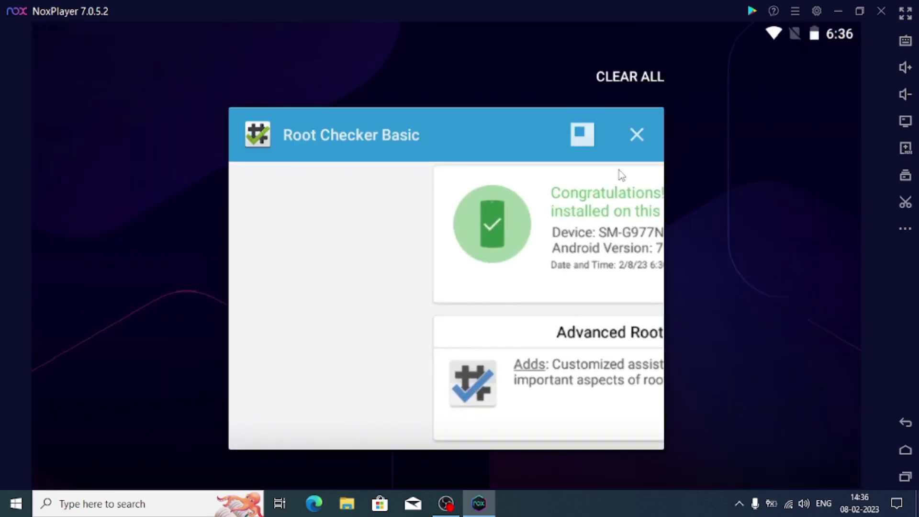
left_click(615, 84)
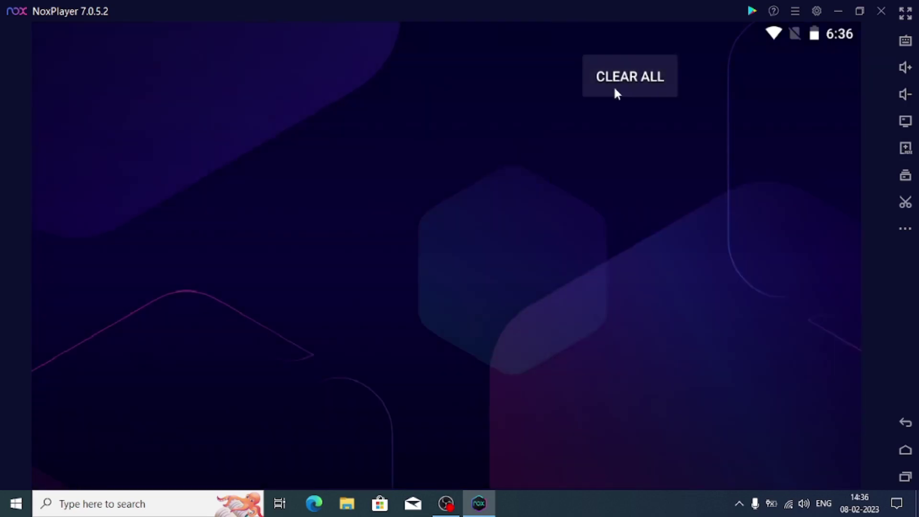